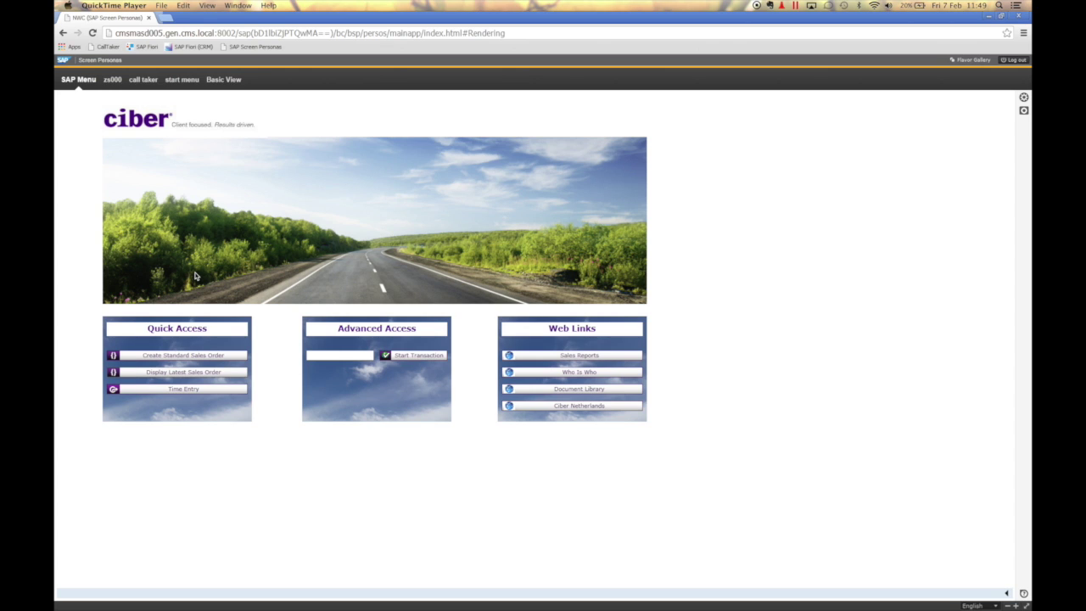
From Basic View, record a va03 script that displays standard order 38, then stop recording.
{"action": "left_click", "coordinate": [146, 374]}
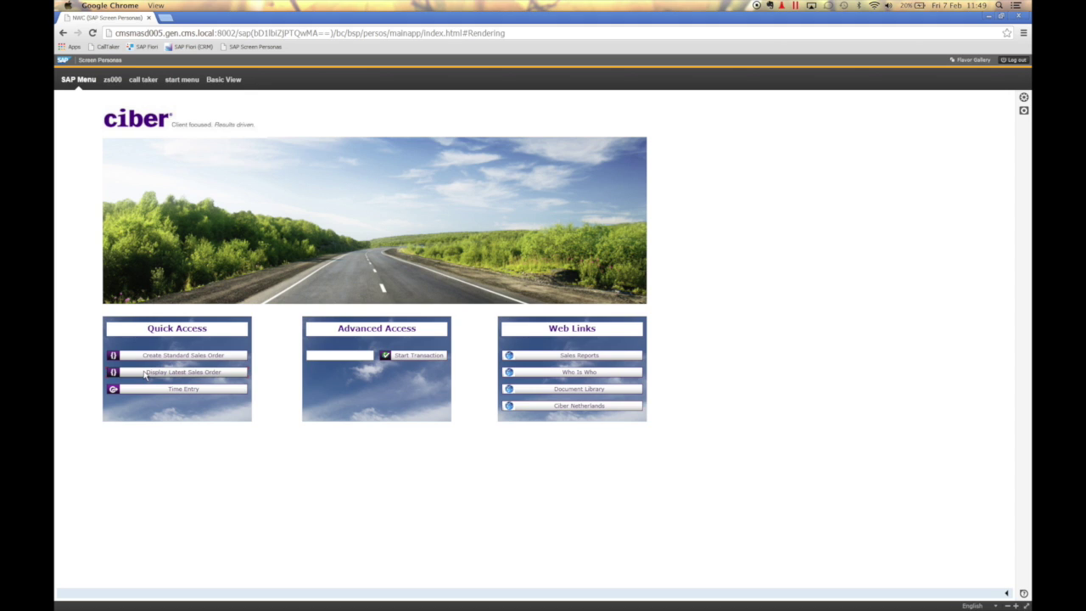
{"action": "left_click", "coordinate": [223, 80]}
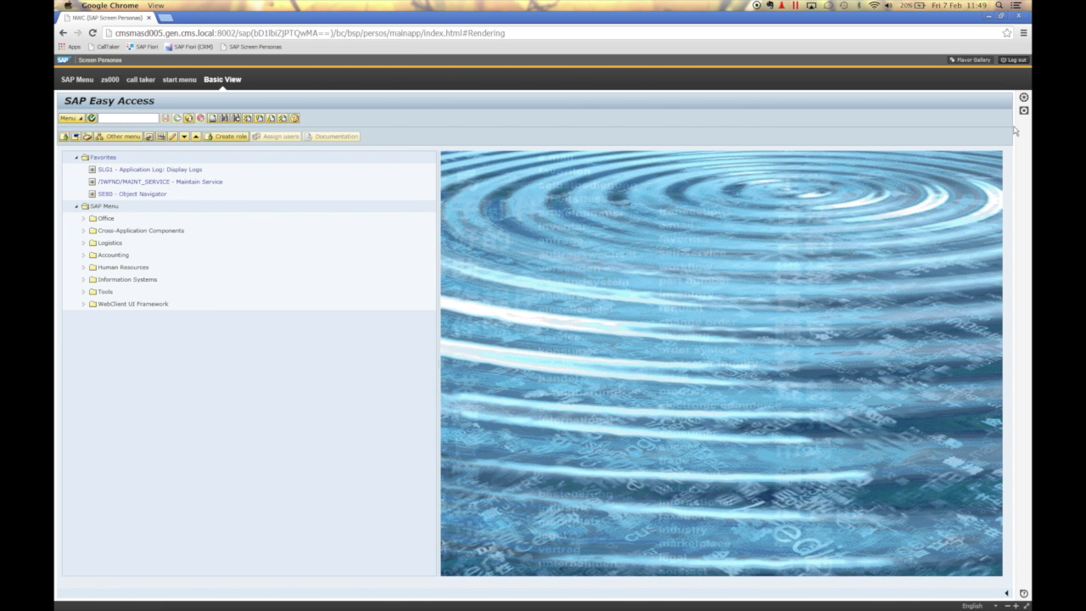
{"action": "left_click", "coordinate": [1024, 111]}
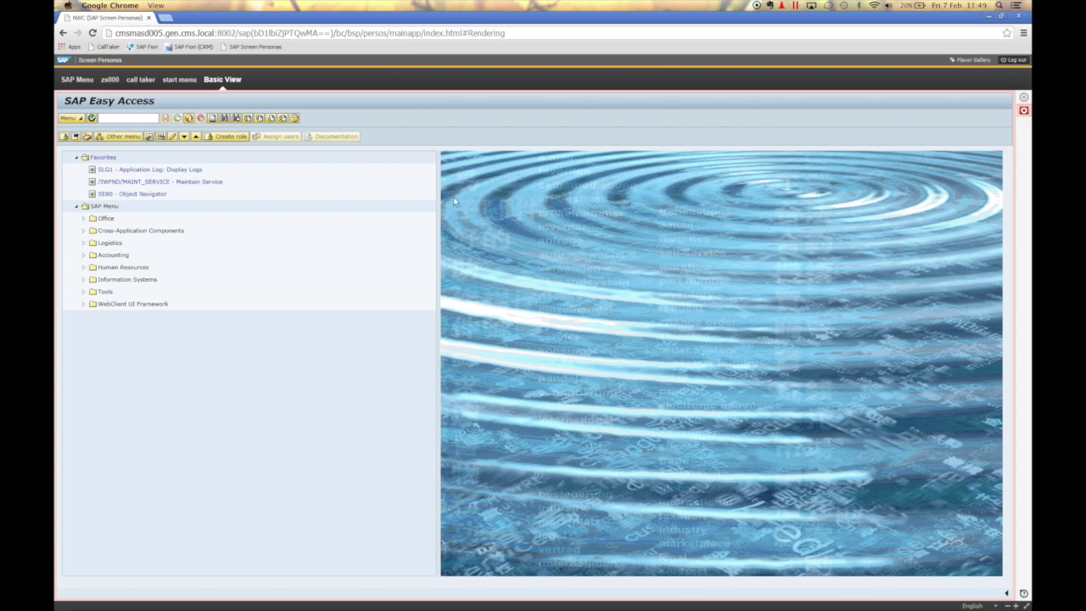
{"action": "left_click", "coordinate": [129, 118]}
{"action": "type", "text": "va03"}
{"action": "key", "text": "Return"}
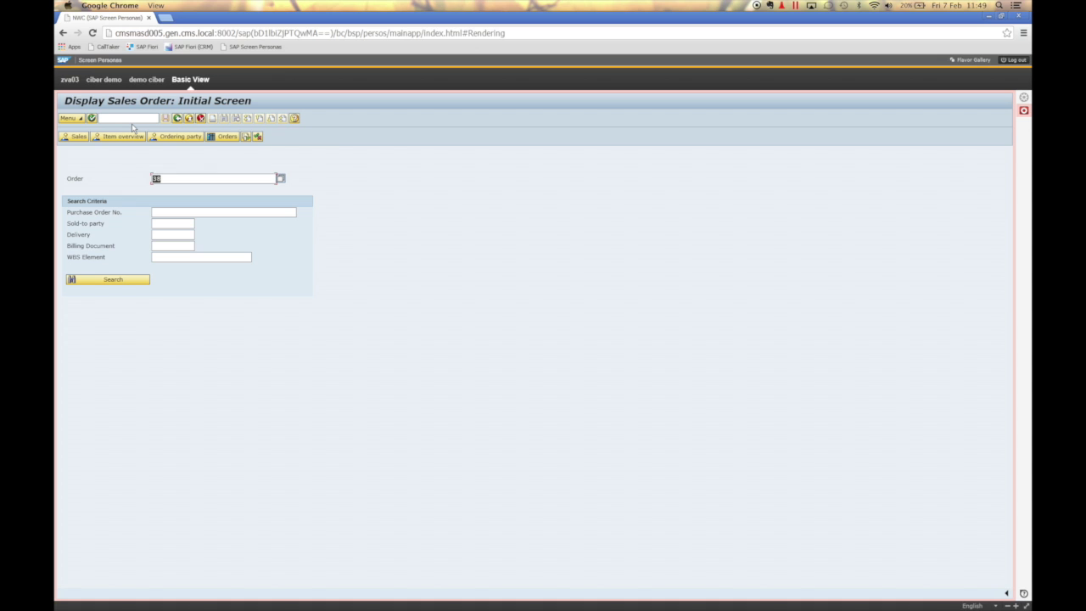
{"action": "key", "text": "Return"}
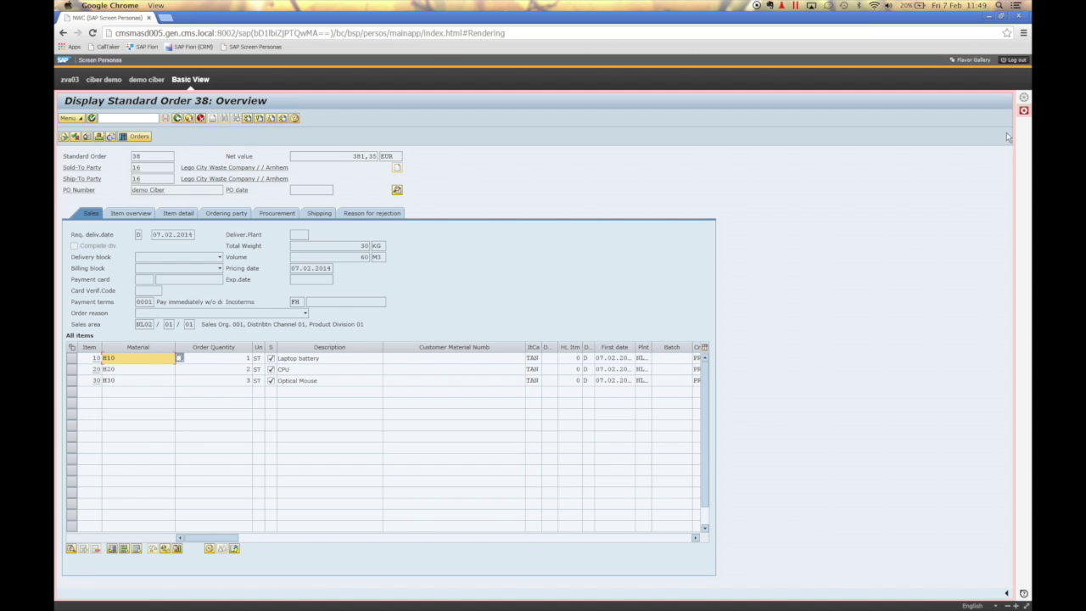
{"action": "left_click", "coordinate": [1022, 112]}
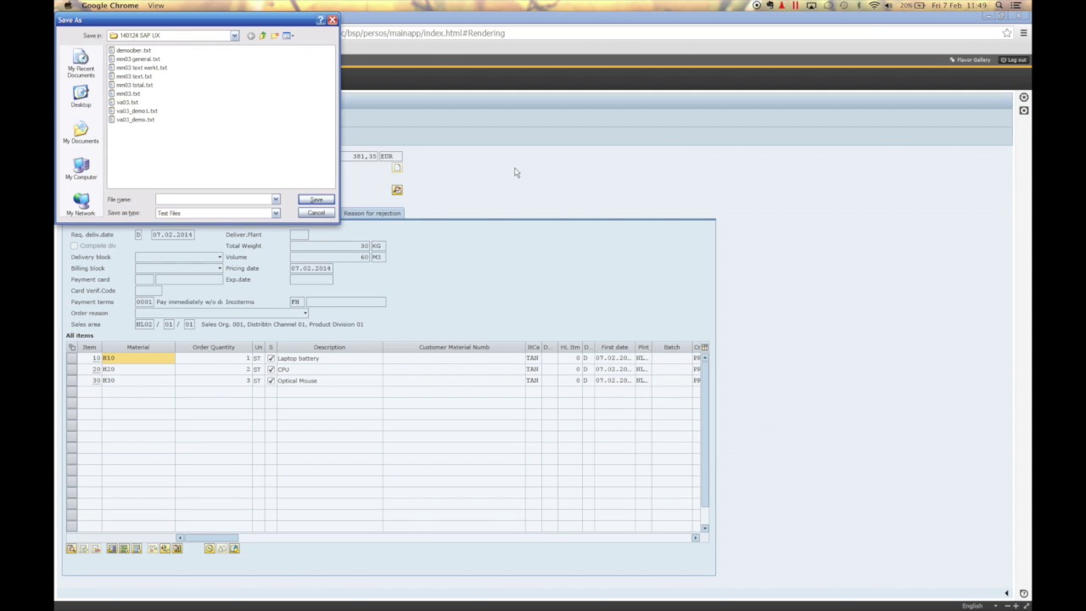
Save the recorded script as demova03 and leave the order display screen.
{"action": "type", "text": "demo"}
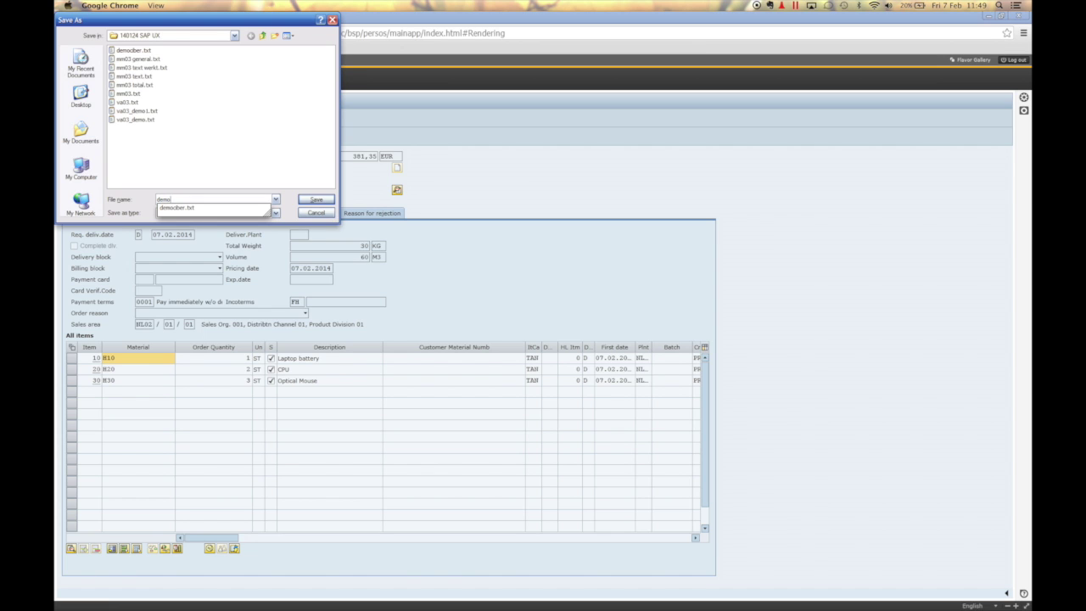
{"action": "type", "text": "va03"}
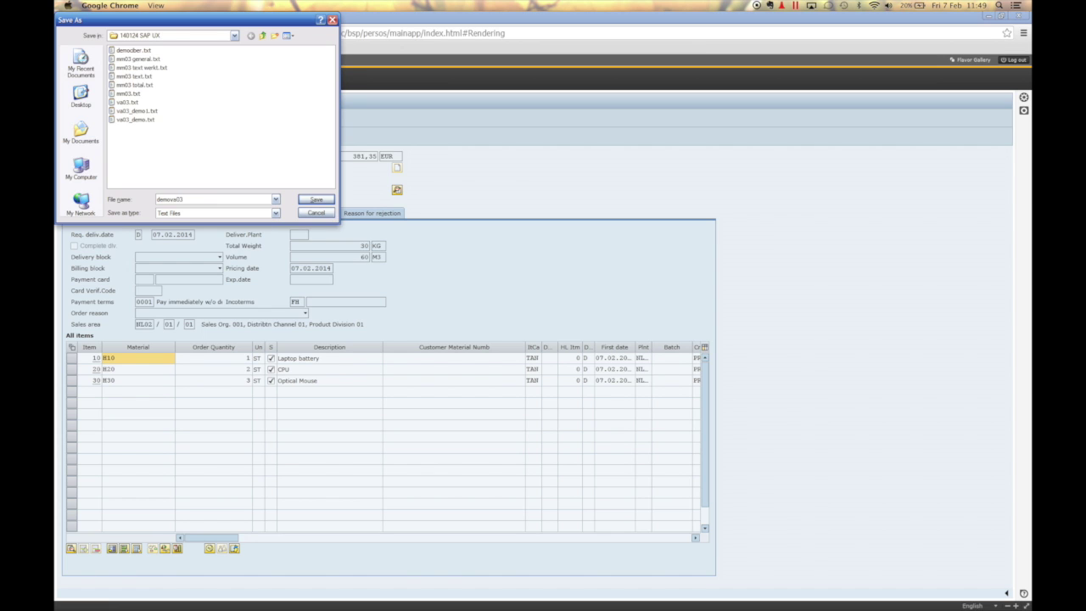
{"action": "key", "text": "Return"}
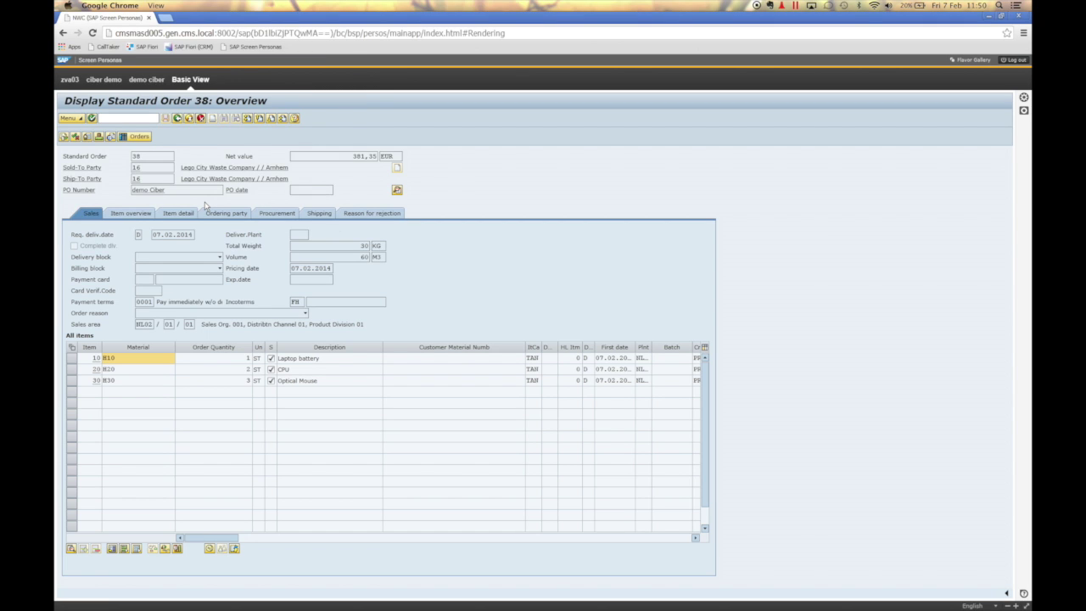
{"action": "left_click", "coordinate": [188, 118]}
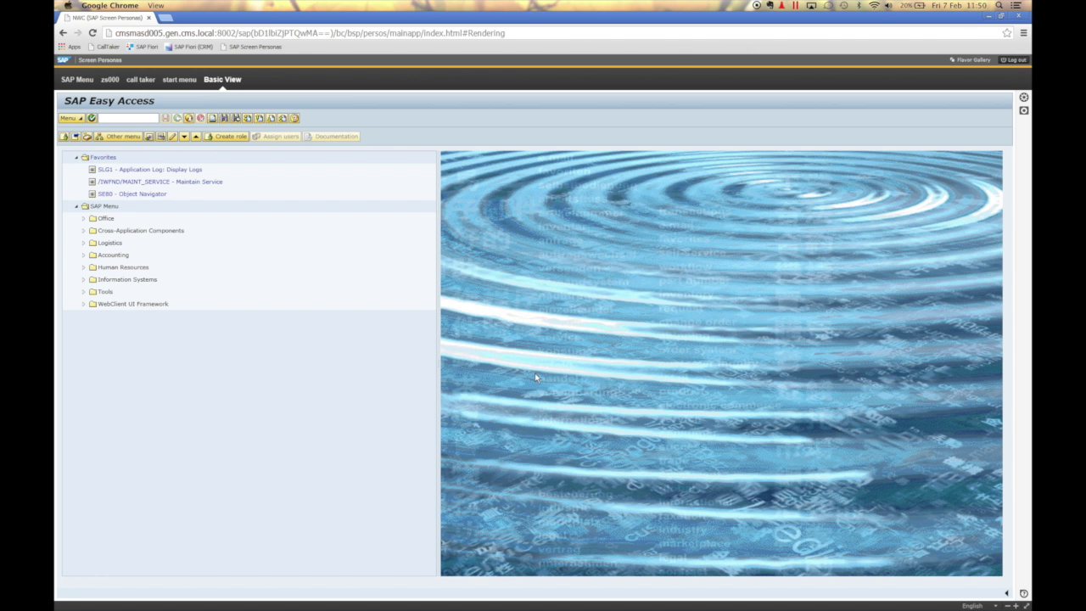
Return to the landing page and create a private flavor copy named demociber.
{"action": "left_click", "coordinate": [78, 80]}
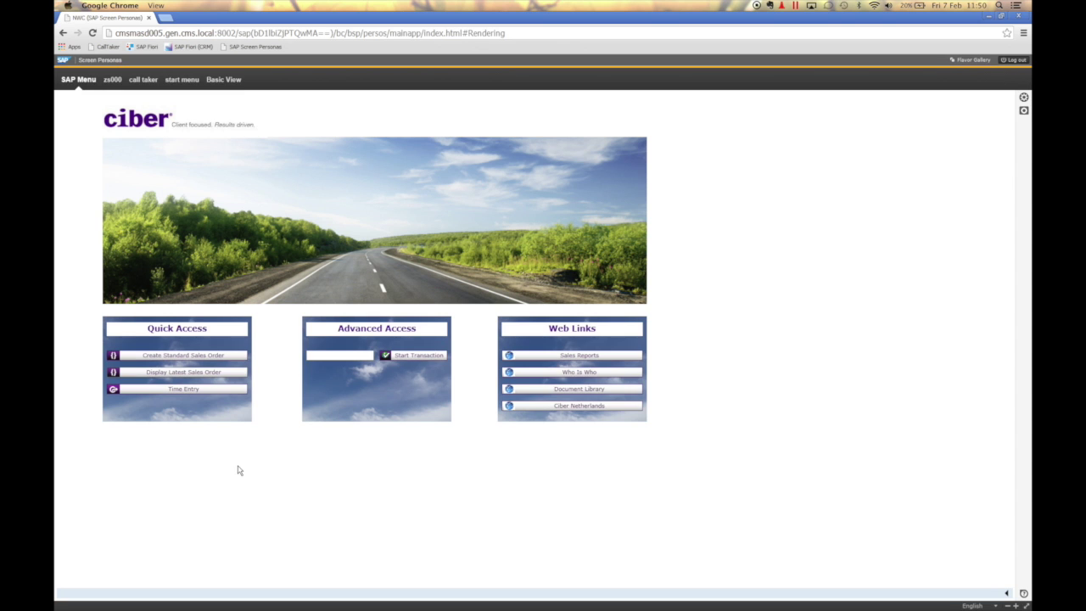
{"action": "left_click", "coordinate": [1024, 100]}
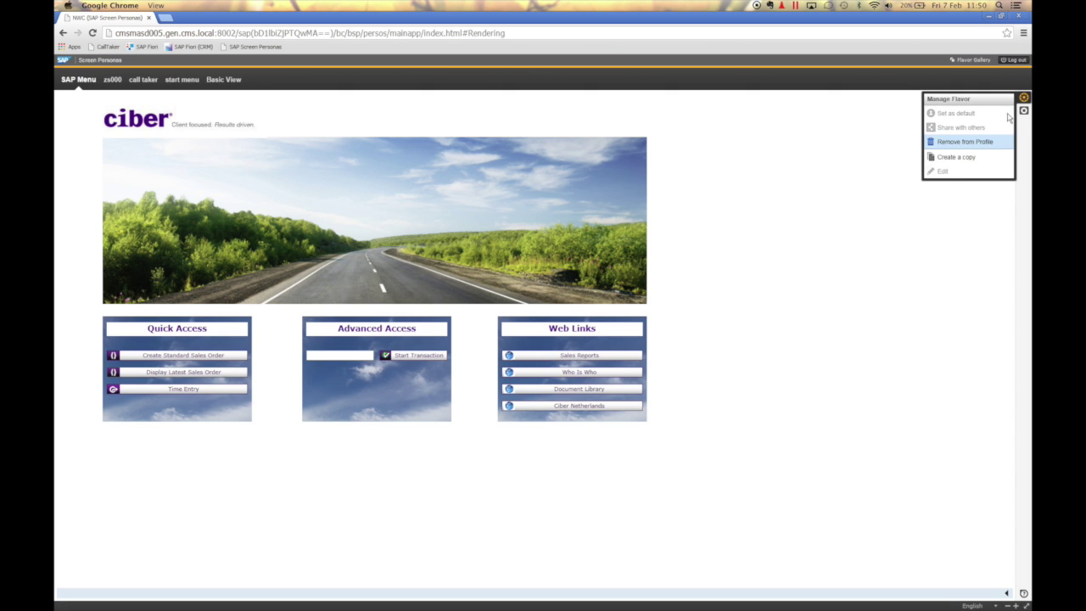
{"action": "left_click", "coordinate": [951, 158]}
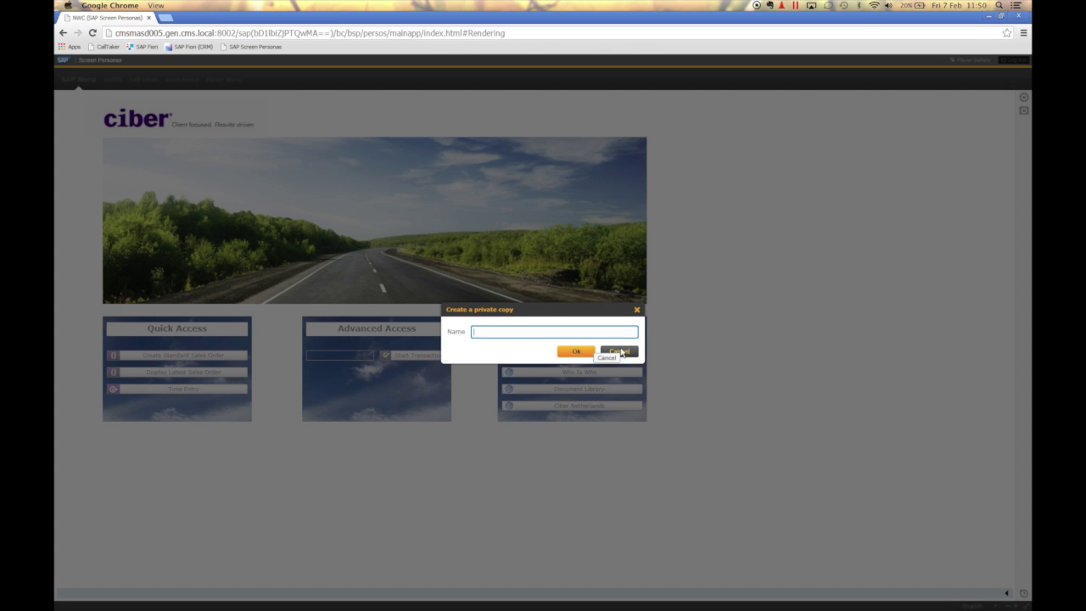
{"action": "type", "text": "demo"}
{"action": "key", "text": "Return"}
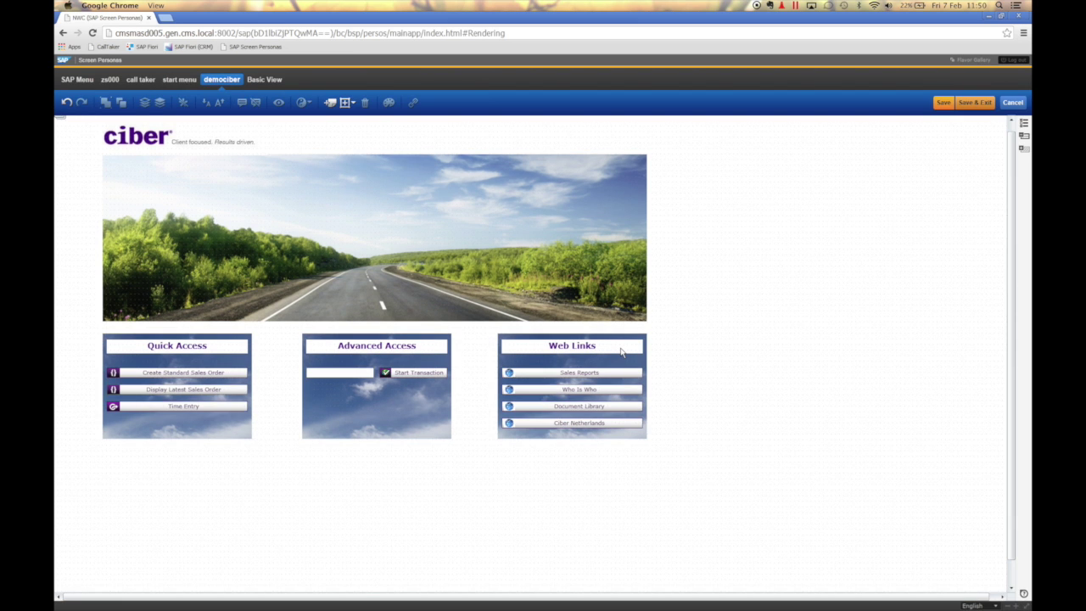
Import demova03.txt as the Display Latest Sales Order button's script and save the flavor.
{"action": "double_click", "coordinate": [211, 393]}
{"action": "left_click", "coordinate": [443, 442]}
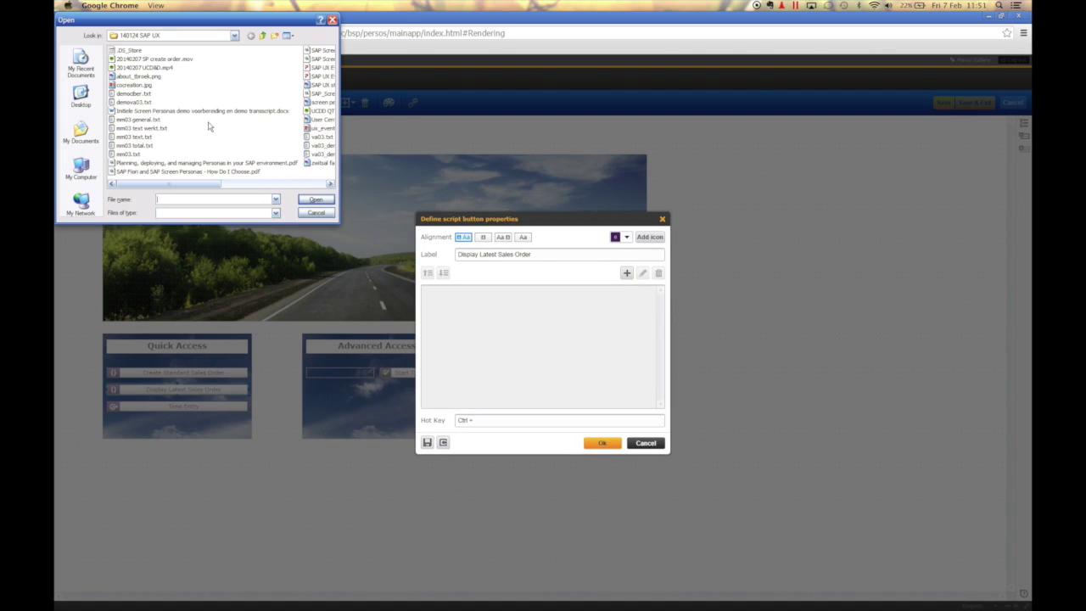
{"action": "left_click", "coordinate": [133, 101]}
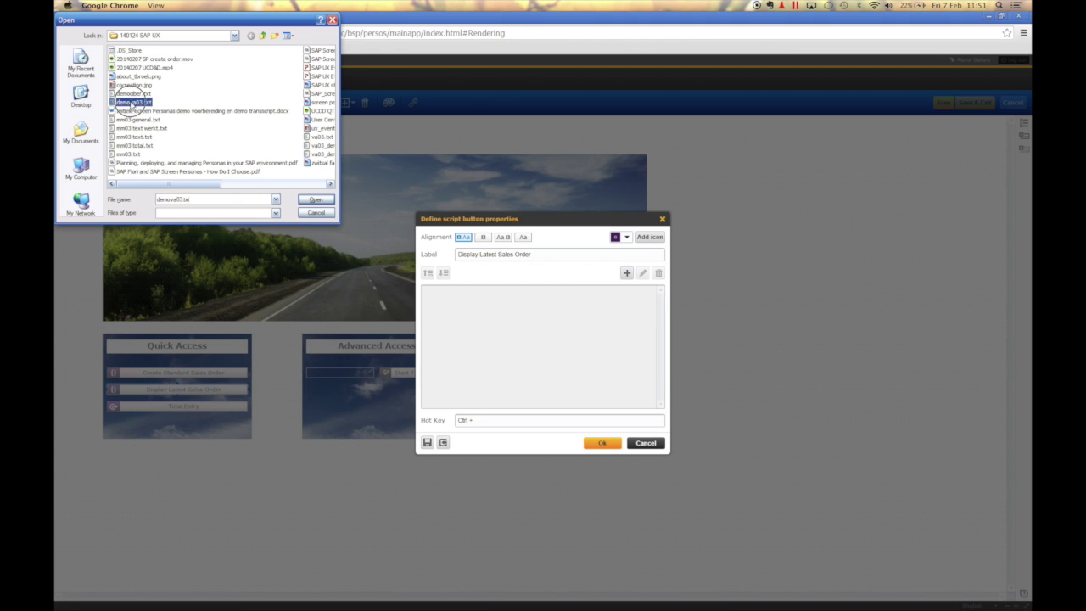
{"action": "double_click", "coordinate": [133, 101]}
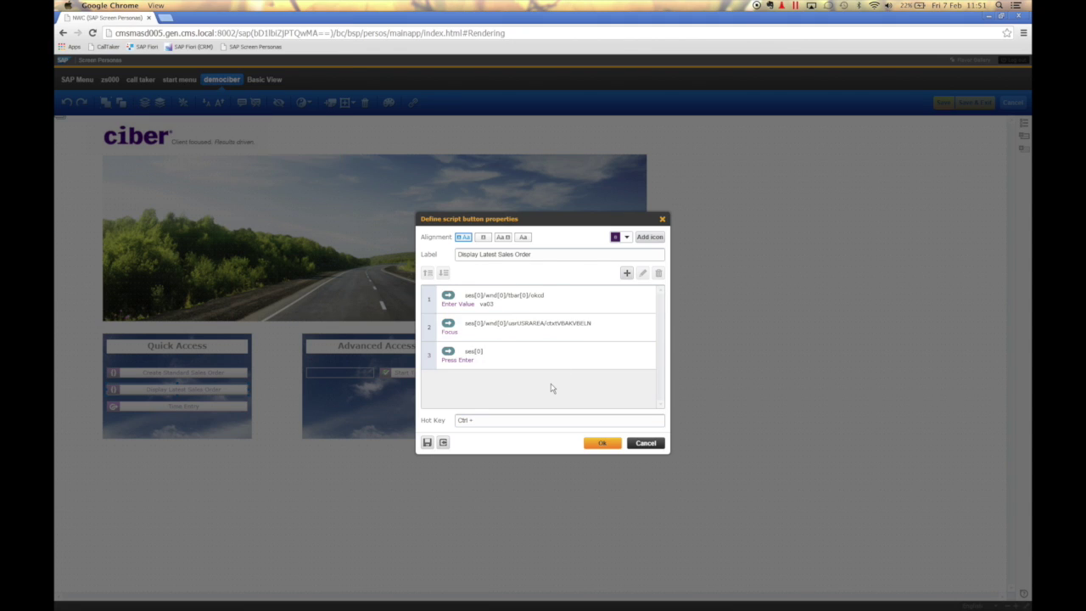
{"action": "left_click", "coordinate": [601, 445]}
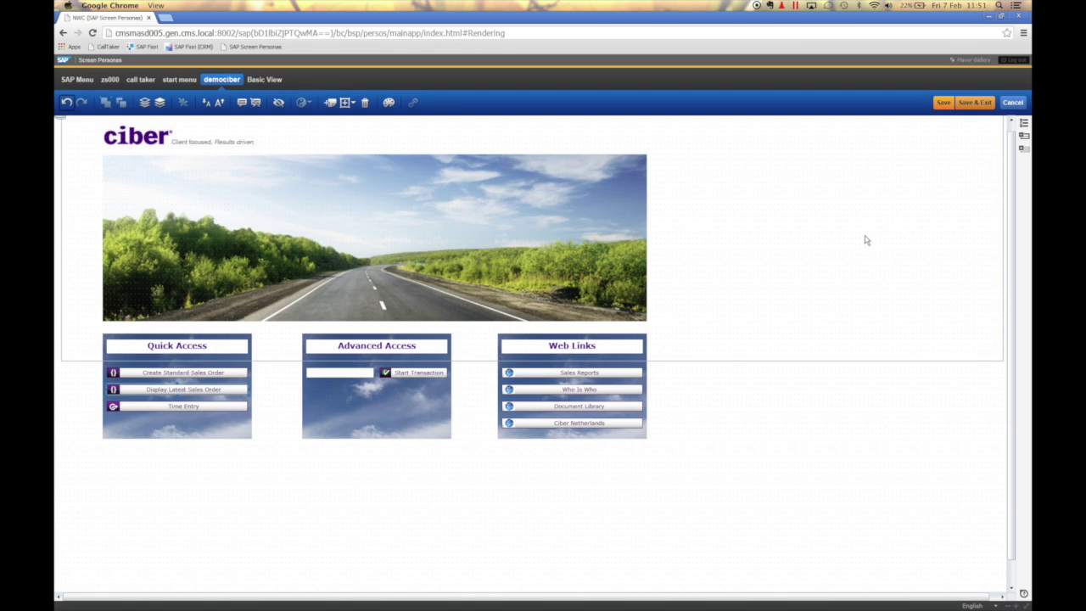
{"action": "left_click", "coordinate": [975, 103]}
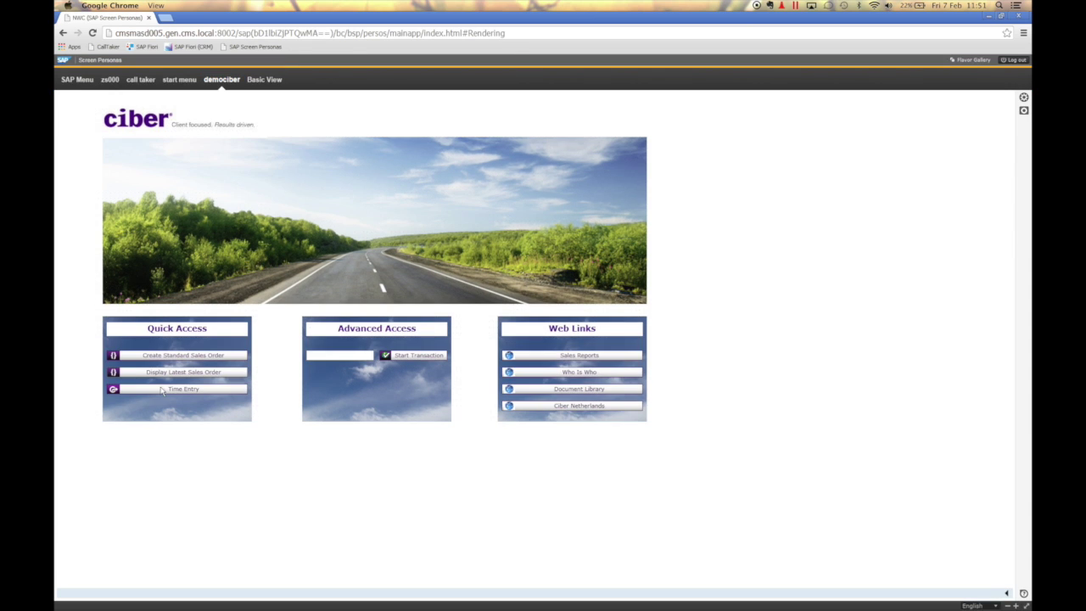
Run the Display Latest Sales Order button to open standard order 38.
{"action": "left_click", "coordinate": [170, 373]}
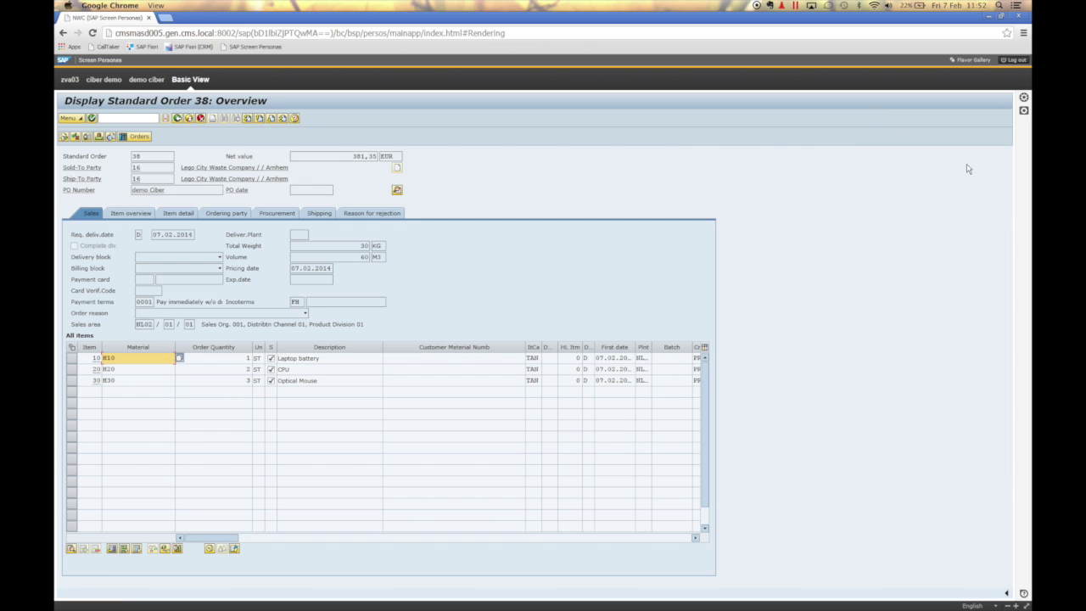
Create a private copy of the order 38 screen flavor named zva03.
{"action": "left_click", "coordinate": [1024, 99]}
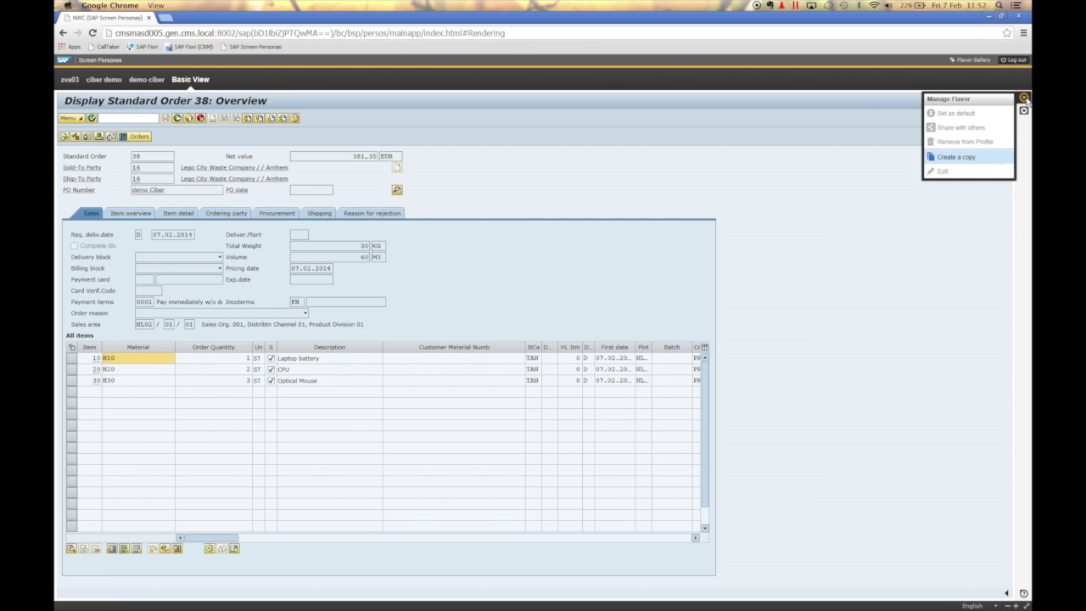
{"action": "left_click", "coordinate": [957, 159]}
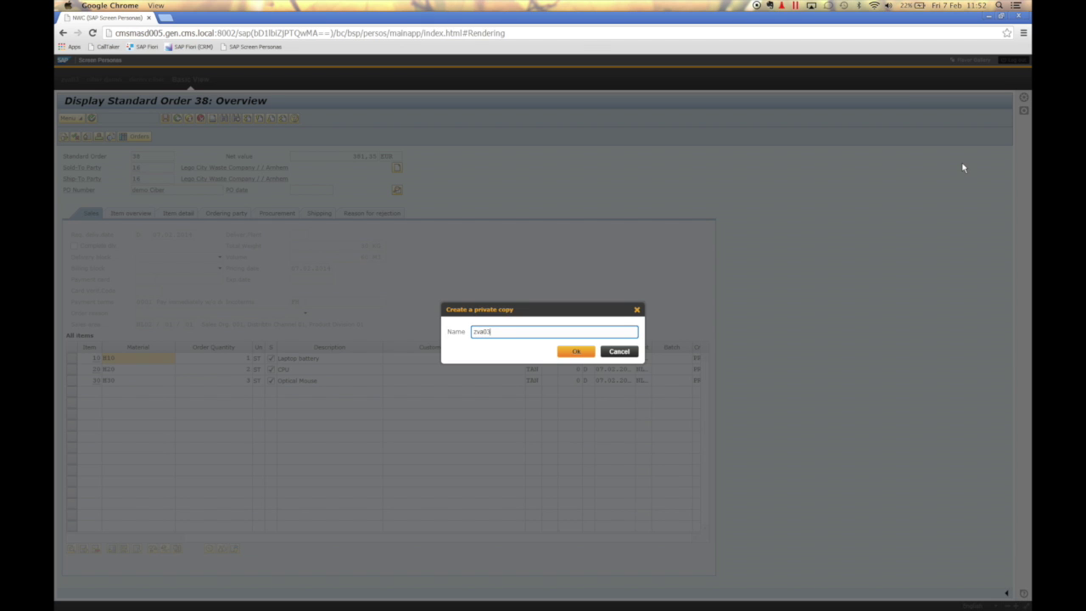
{"action": "key", "text": "Return"}
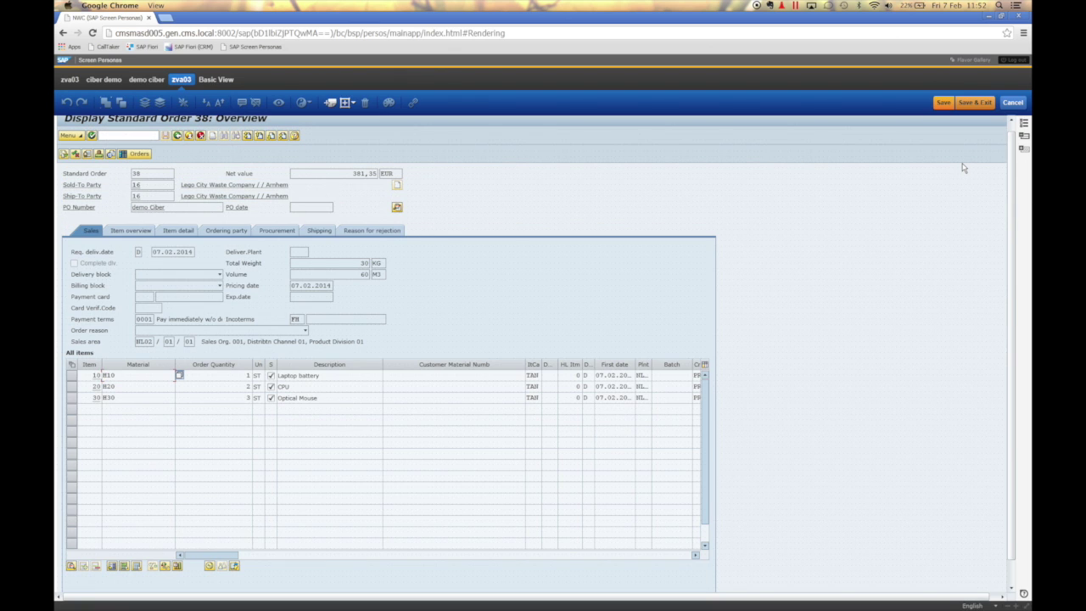
Shorten the screen title to 'Display Standard Order'.
{"action": "left_click", "coordinate": [1011, 123]}
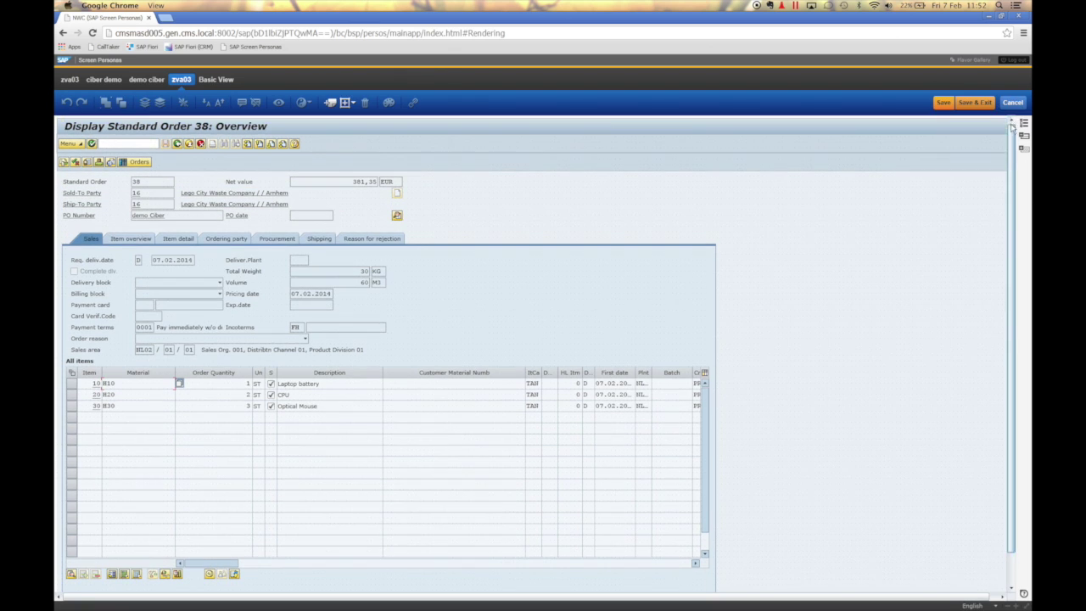
{"action": "double_click", "coordinate": [338, 126]}
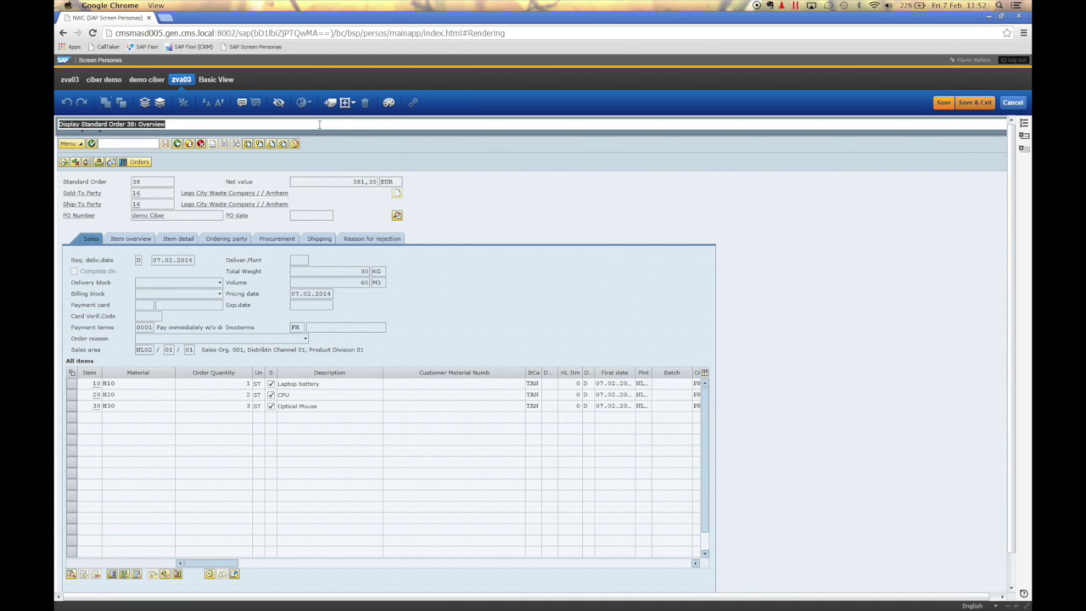
{"action": "left_click", "coordinate": [319, 125]}
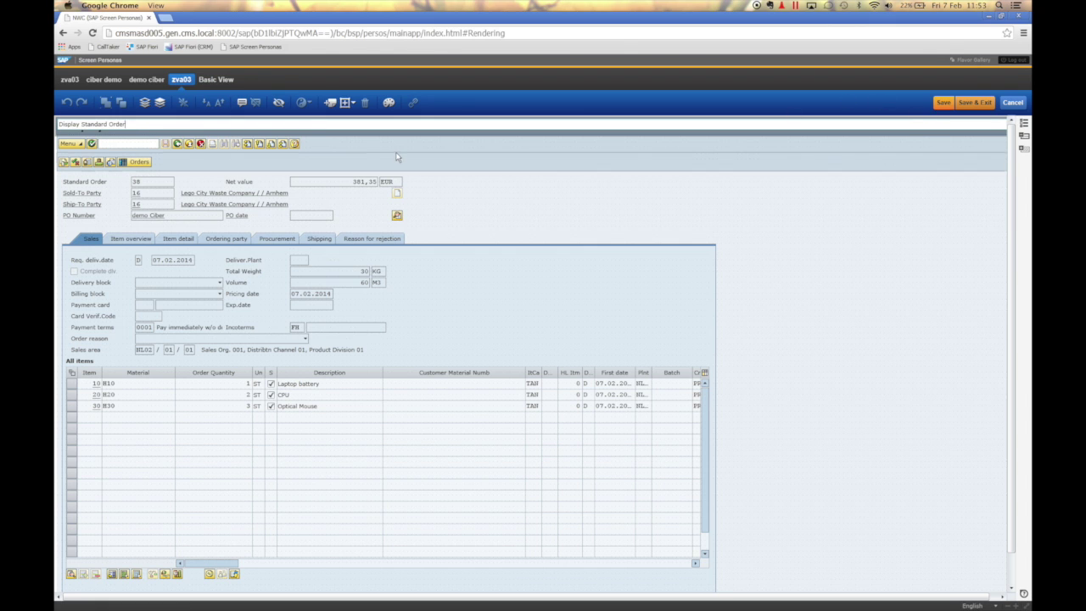
{"action": "left_click", "coordinate": [600, 171]}
Color the title bar dark purple with white title text.
{"action": "left_click", "coordinate": [387, 101]}
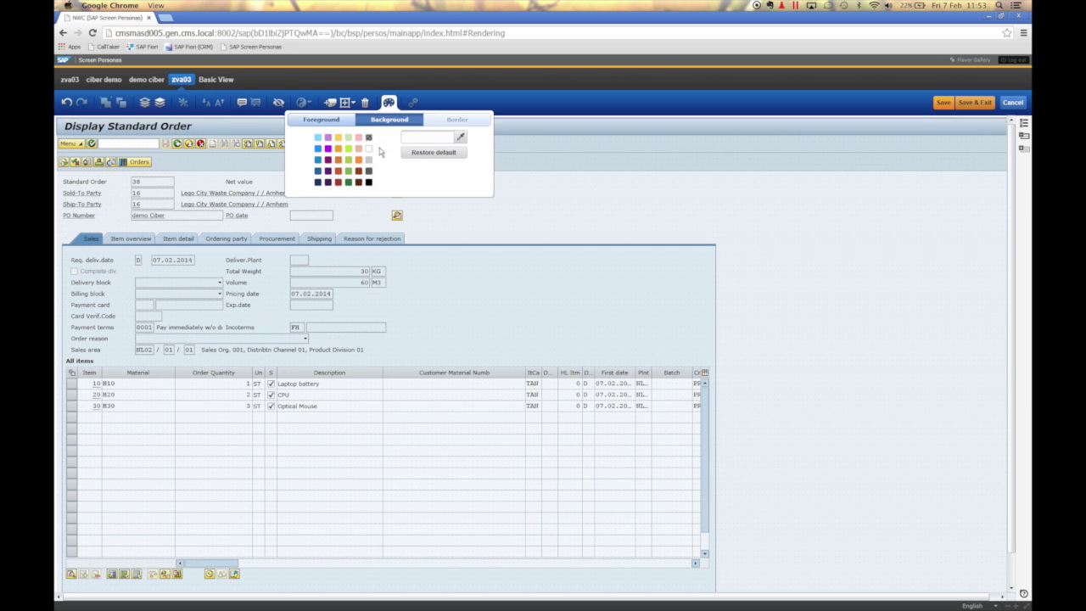
{"action": "left_click", "coordinate": [328, 182]}
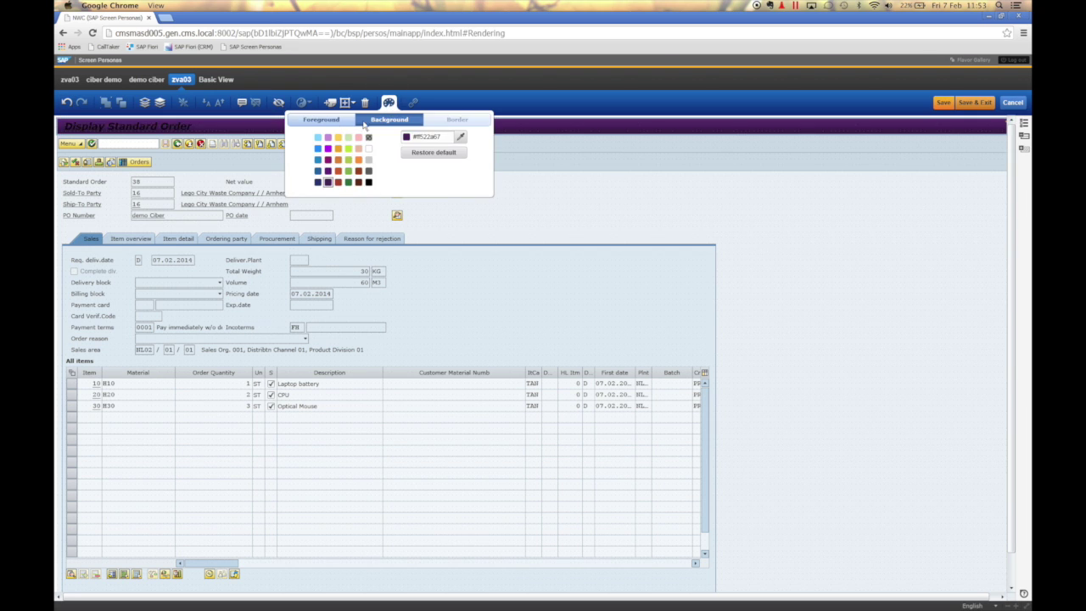
{"action": "left_click", "coordinate": [329, 120]}
{"action": "left_click", "coordinate": [368, 149]}
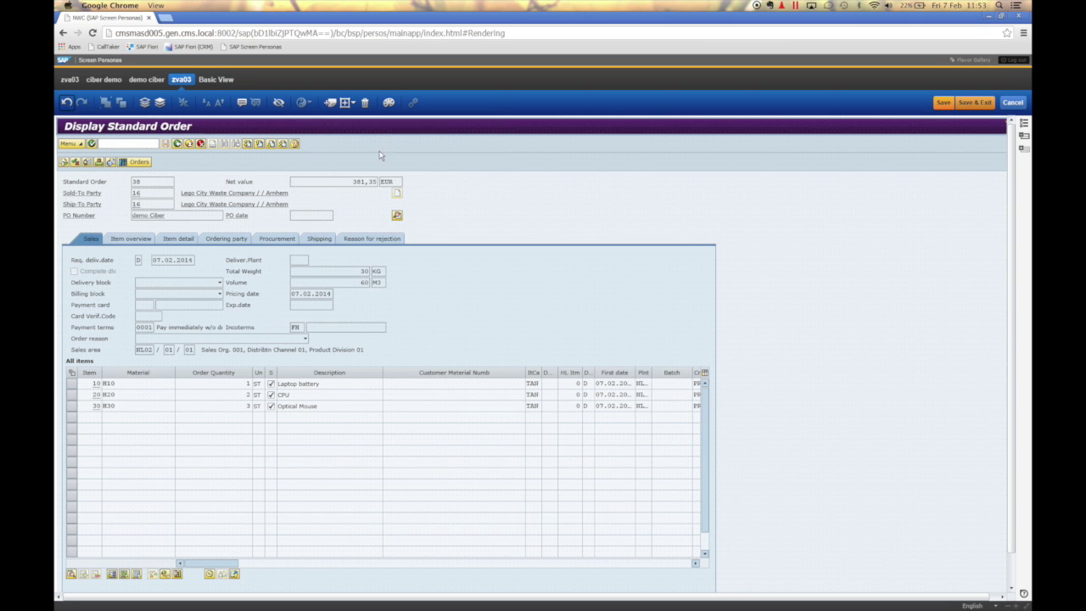
Move an action button onto the form and hide the command and orders toolbar rows.
{"action": "left_click", "coordinate": [331, 149]}
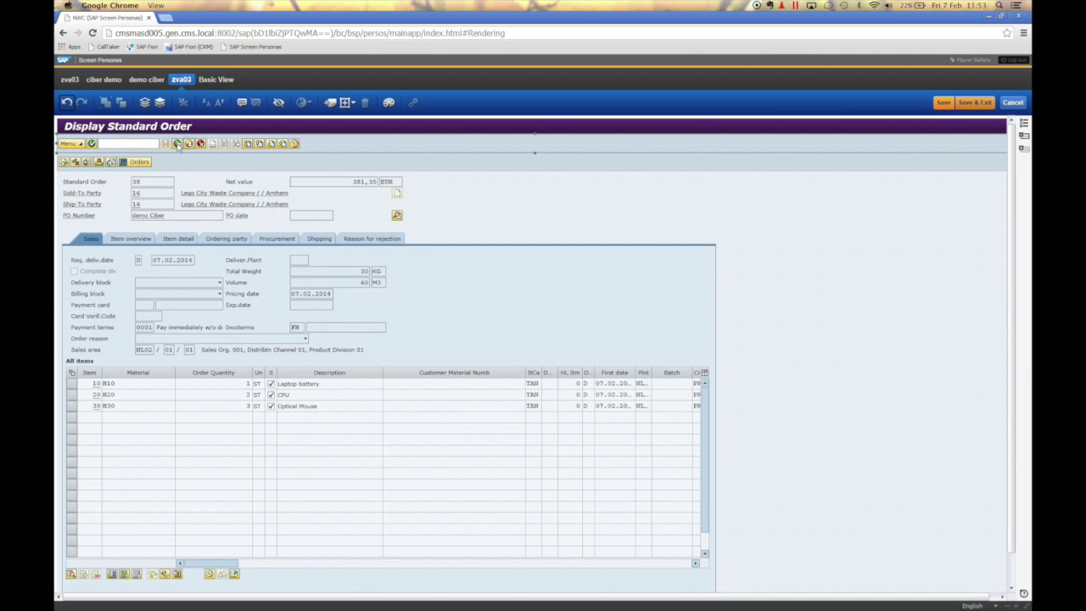
{"action": "left_click_drag", "start_coordinate": [178, 143], "coordinate": [498, 199]}
{"action": "left_click", "coordinate": [317, 144]}
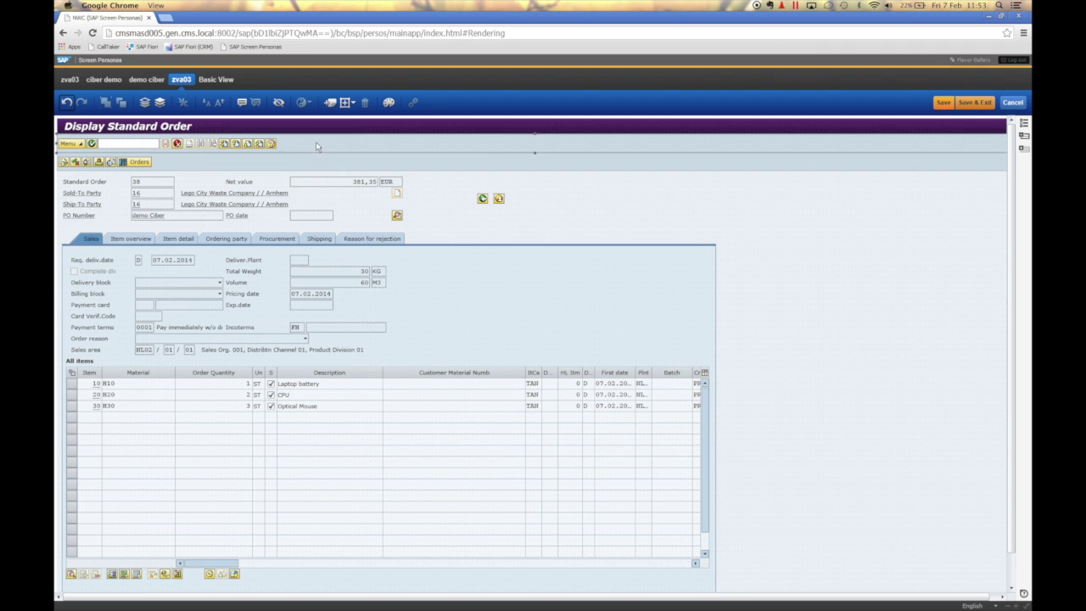
{"action": "left_click", "coordinate": [278, 102]}
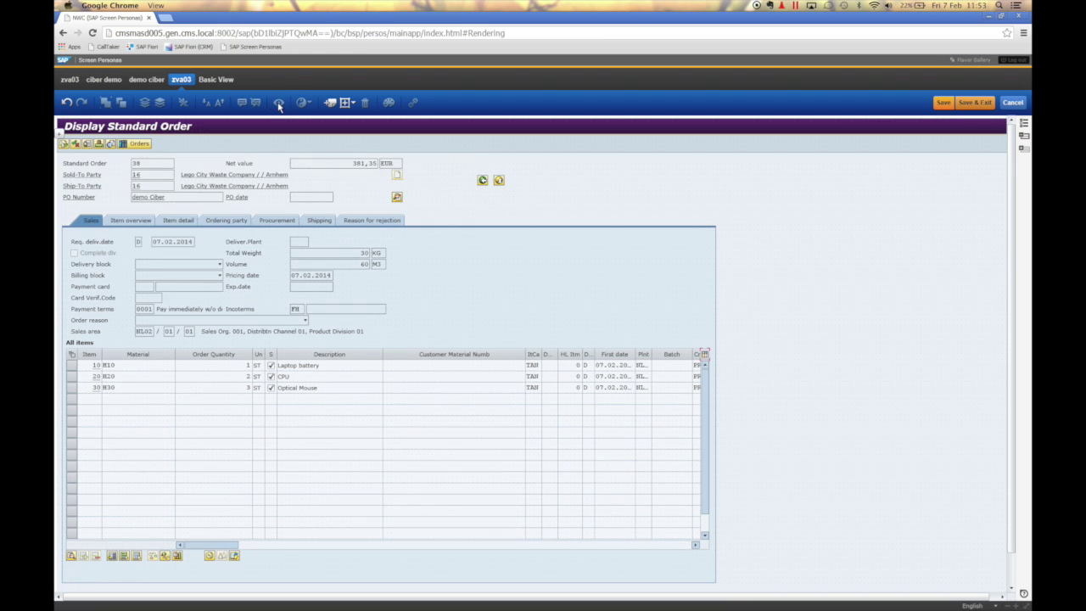
{"action": "left_click", "coordinate": [209, 146]}
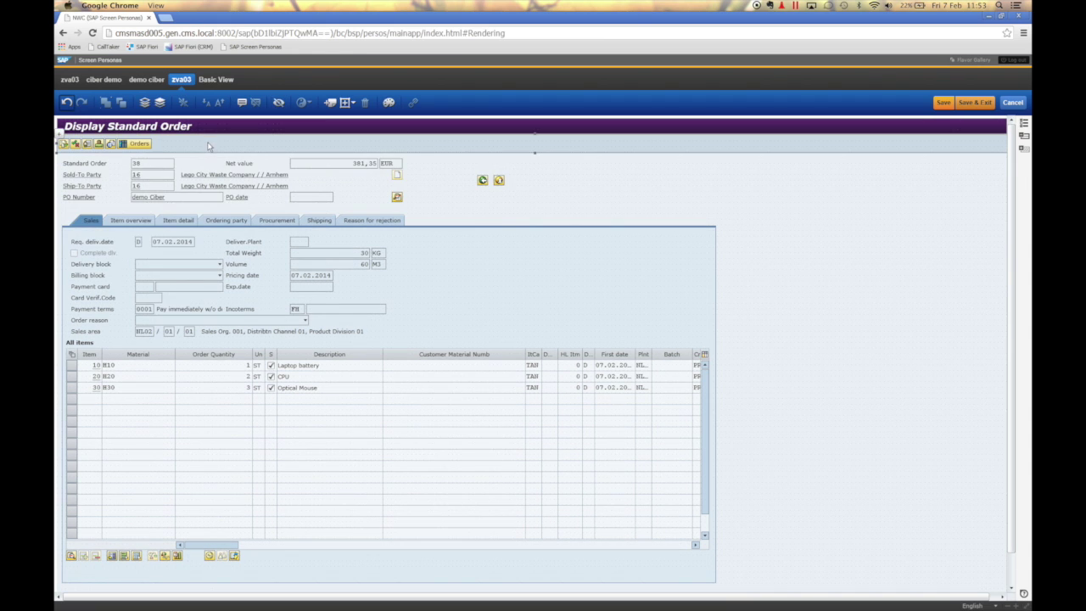
{"action": "left_click", "coordinate": [278, 102]}
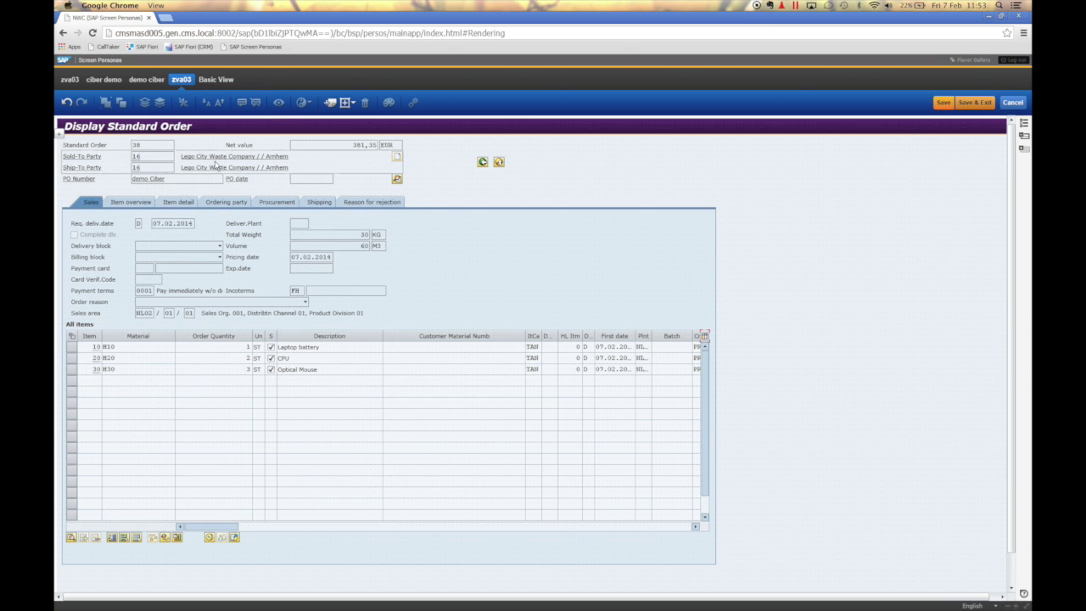
Give the main screen area a lighter background colour.
{"action": "left_click", "coordinate": [611, 182]}
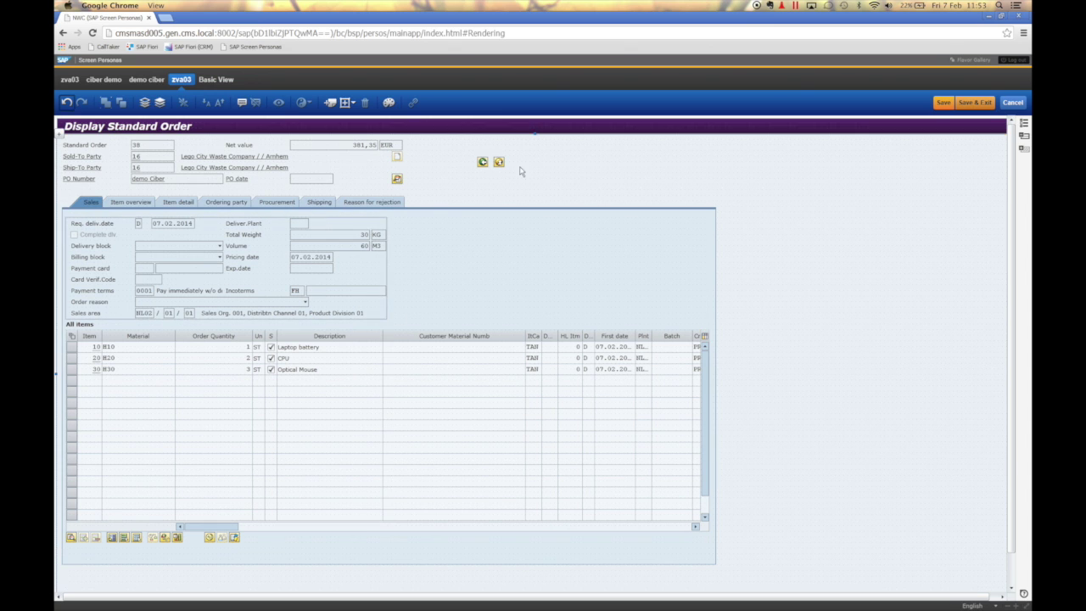
{"action": "left_click", "coordinate": [390, 103]}
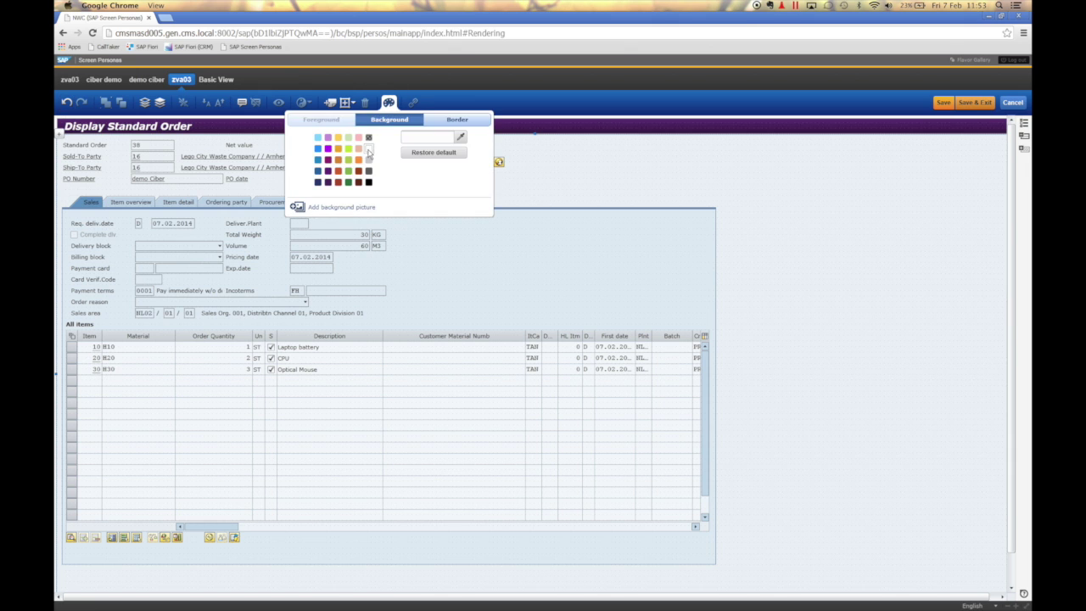
{"action": "left_click", "coordinate": [368, 150]}
{"action": "left_click", "coordinate": [543, 185]}
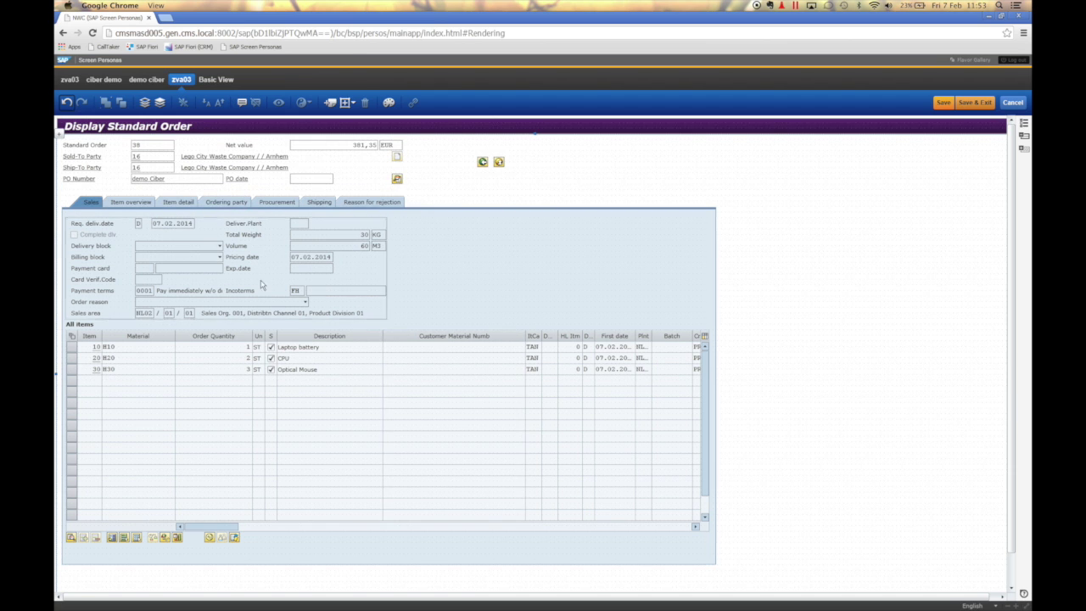
Place the Sales area fields beside the header, shift the All items table, and save.
{"action": "left_click_drag", "start_coordinate": [64, 304], "coordinate": [753, 173]}
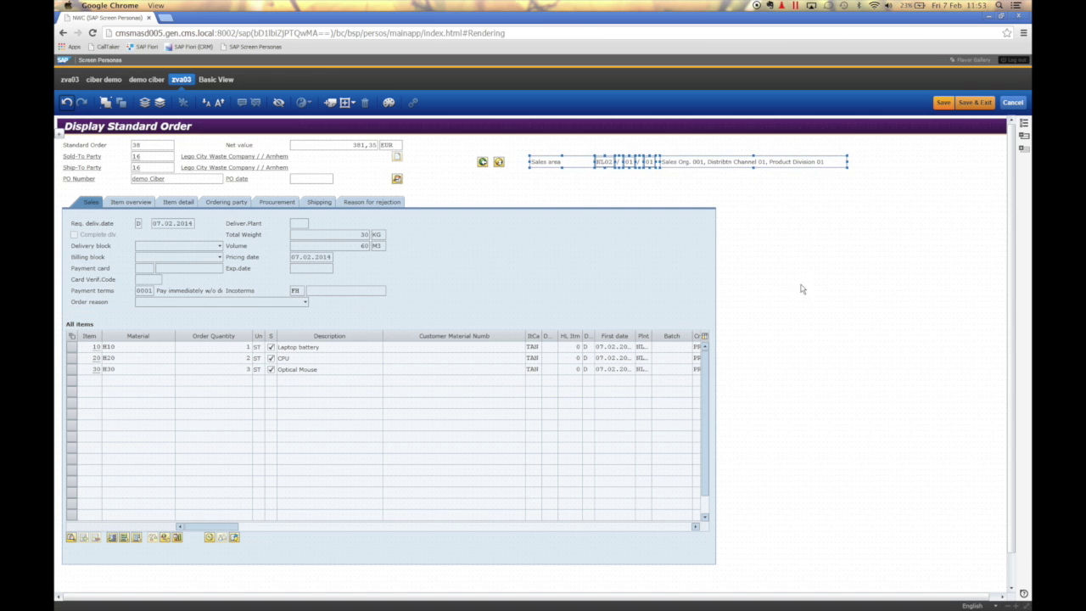
{"action": "left_click", "coordinate": [767, 247]}
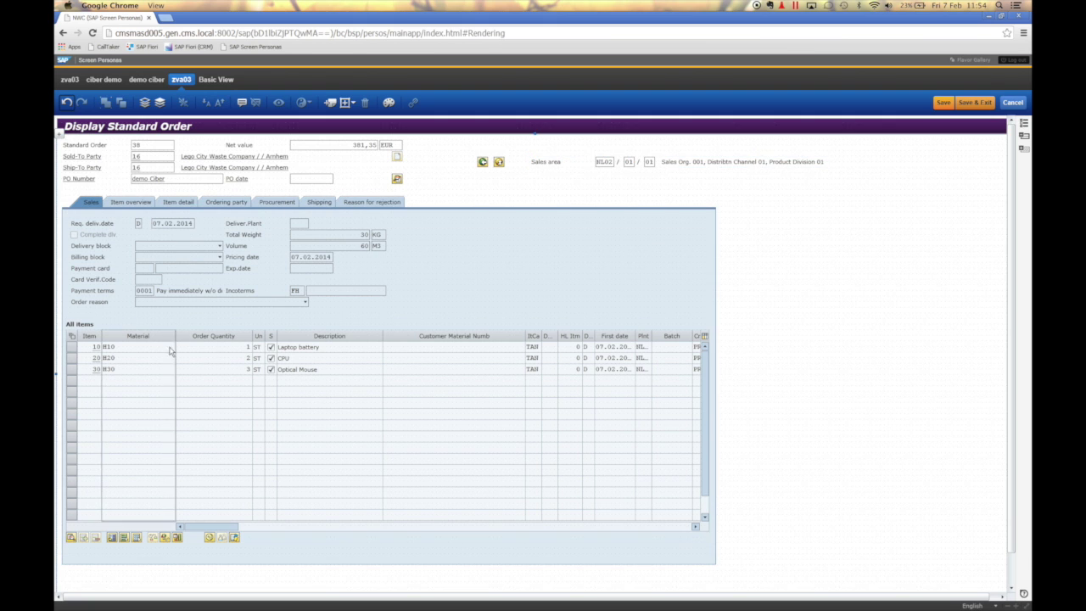
{"action": "left_click", "coordinate": [107, 324]}
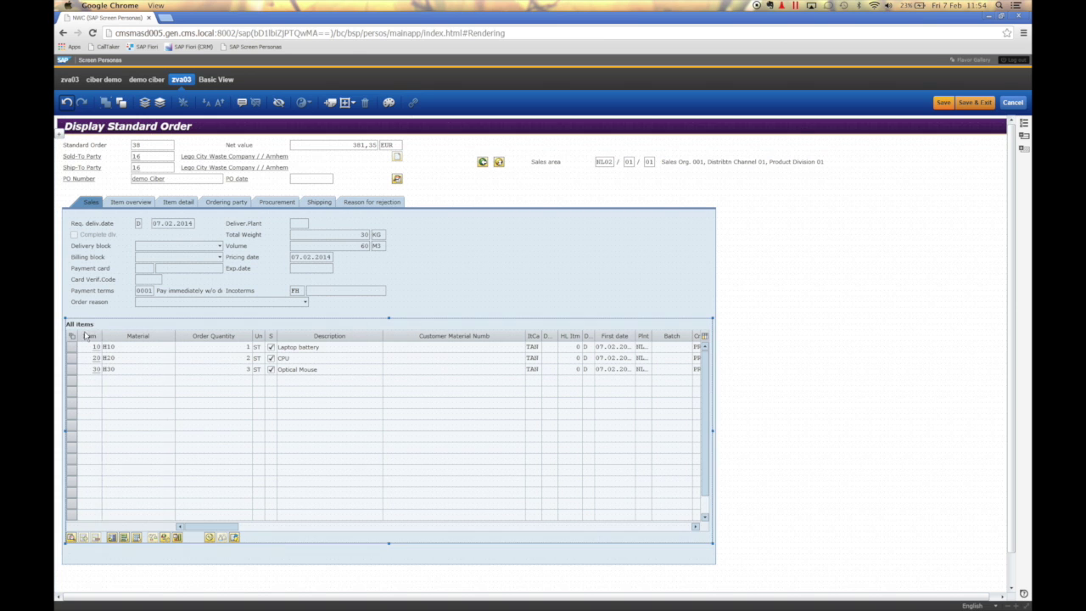
{"action": "mouse_move", "coordinate": [107, 327]}
{"action": "left_mouse_down"}
{"action": "mouse_move", "coordinate": [138, 312]}
{"action": "mouse_move", "coordinate": [121, 322]}
{"action": "left_mouse_up"}
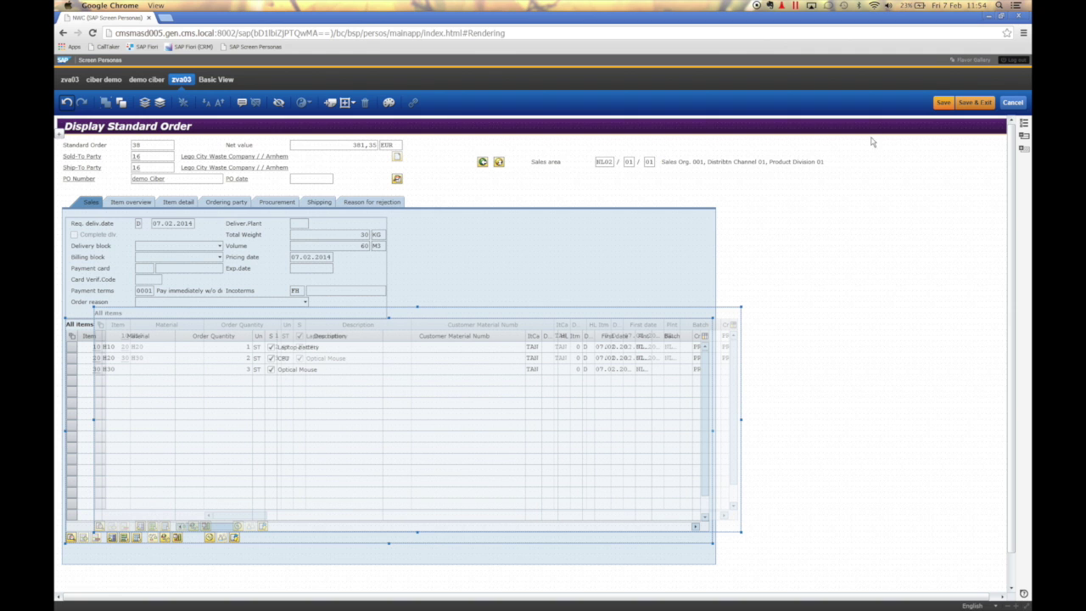
{"action": "left_click", "coordinate": [973, 101]}
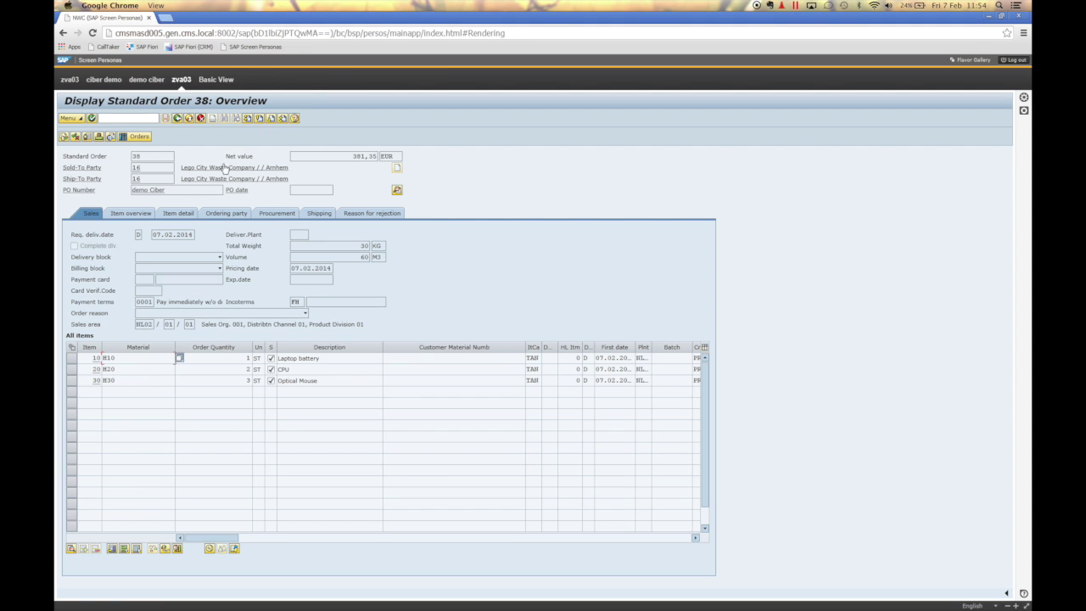
Switch to the other zva03 flavor to view order 38's general data and items.
{"action": "left_click", "coordinate": [71, 78]}
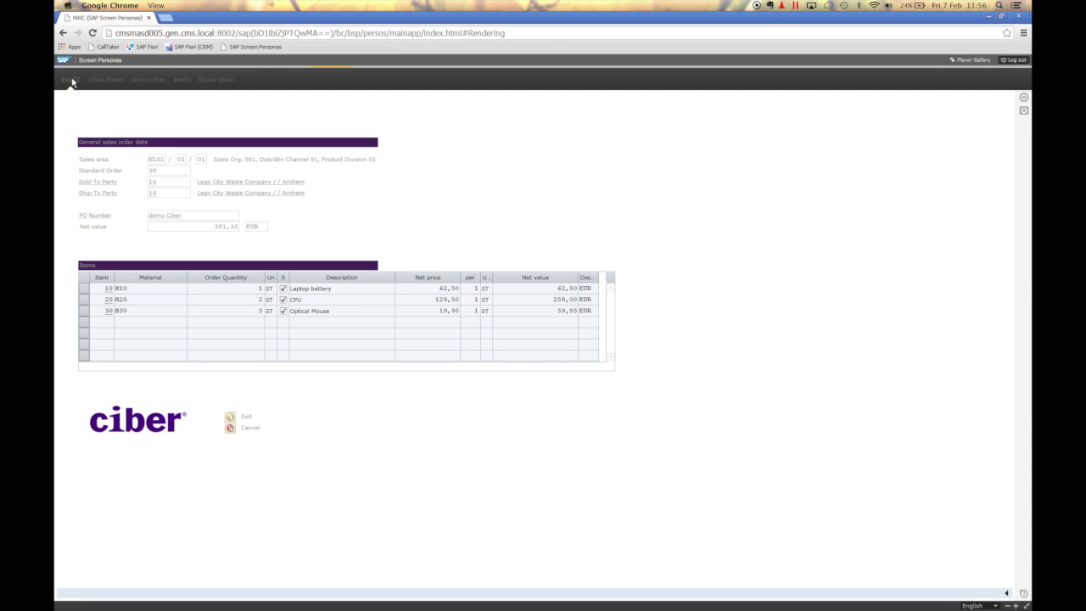